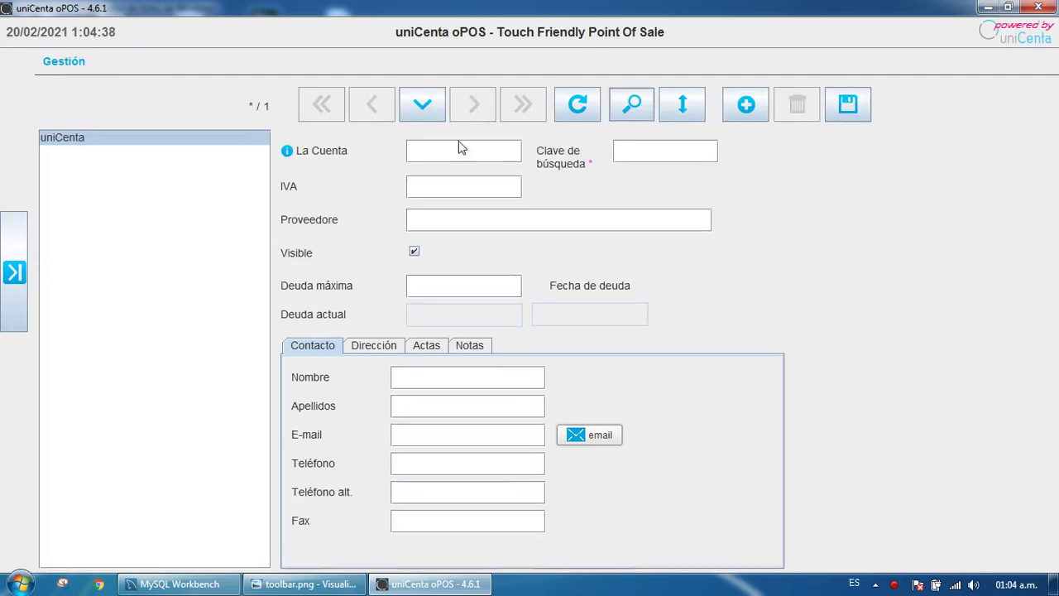
Step: Go past the Inventario section and open the Usuarios management page under Mantenimiento
click(9, 260)
click(67, 326)
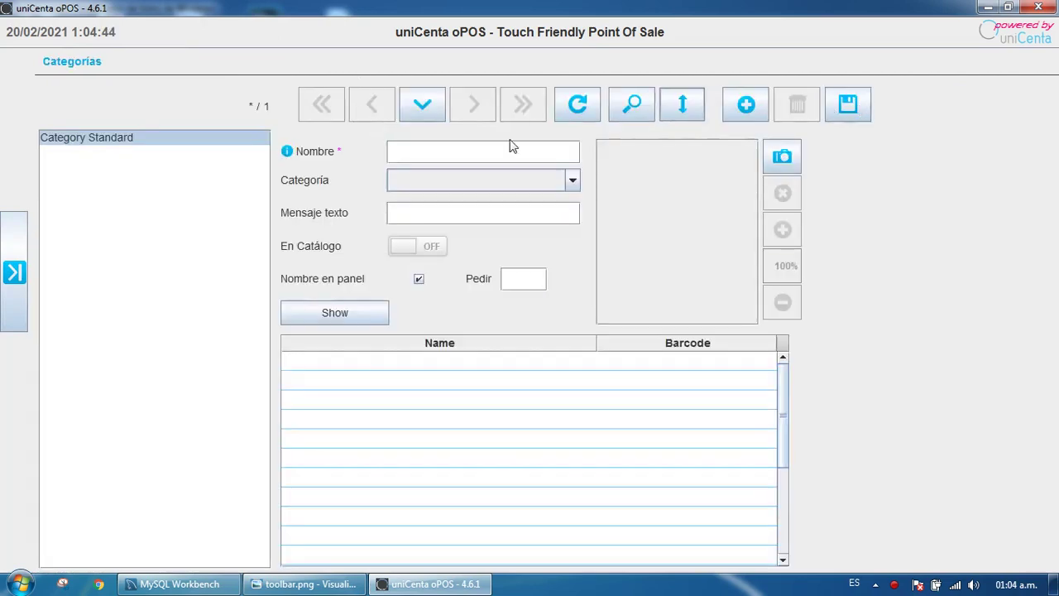
click(14, 272)
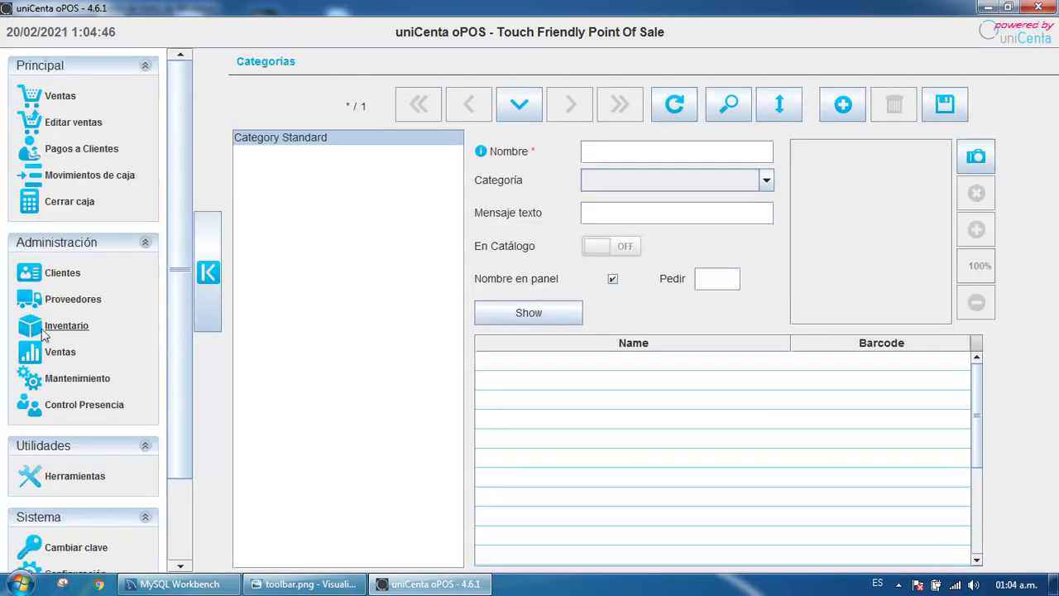
click(74, 379)
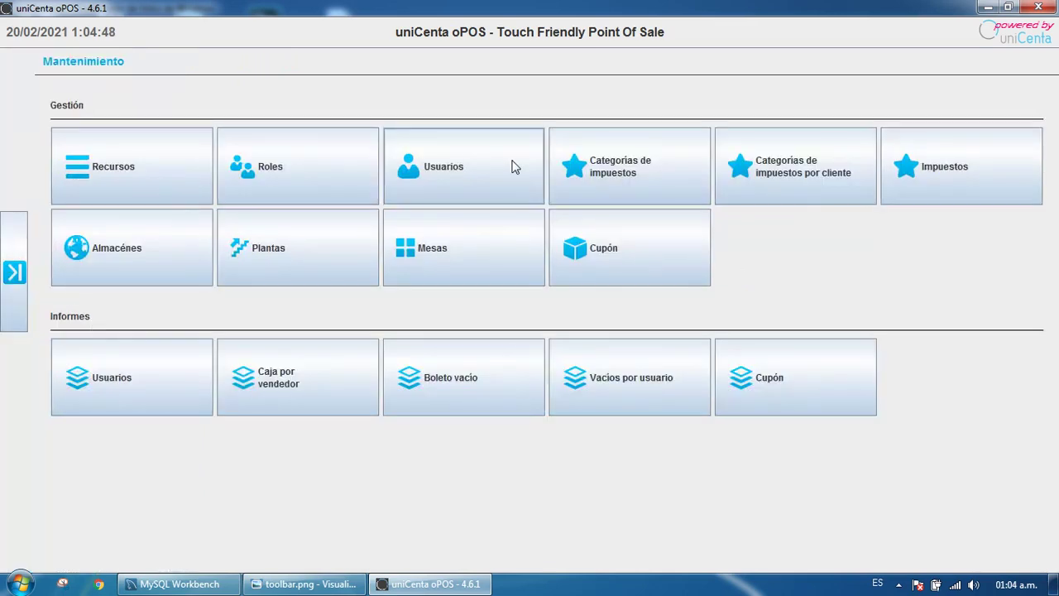
click(507, 162)
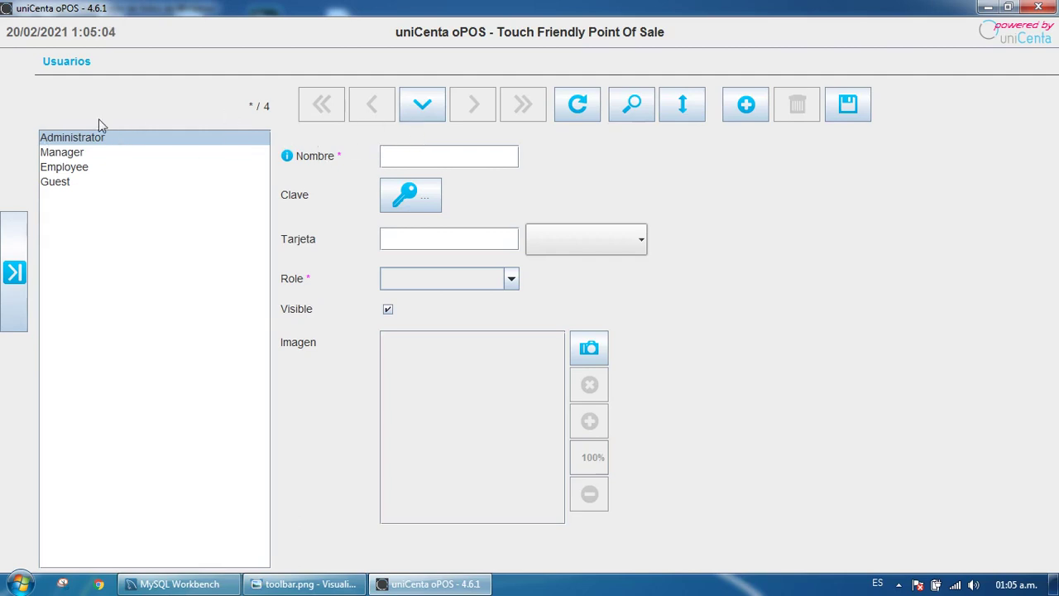
Step: Browse the Administrator, Manager, Employee and Guest records in the user list to examine each one's name and role
click(77, 183)
click(74, 139)
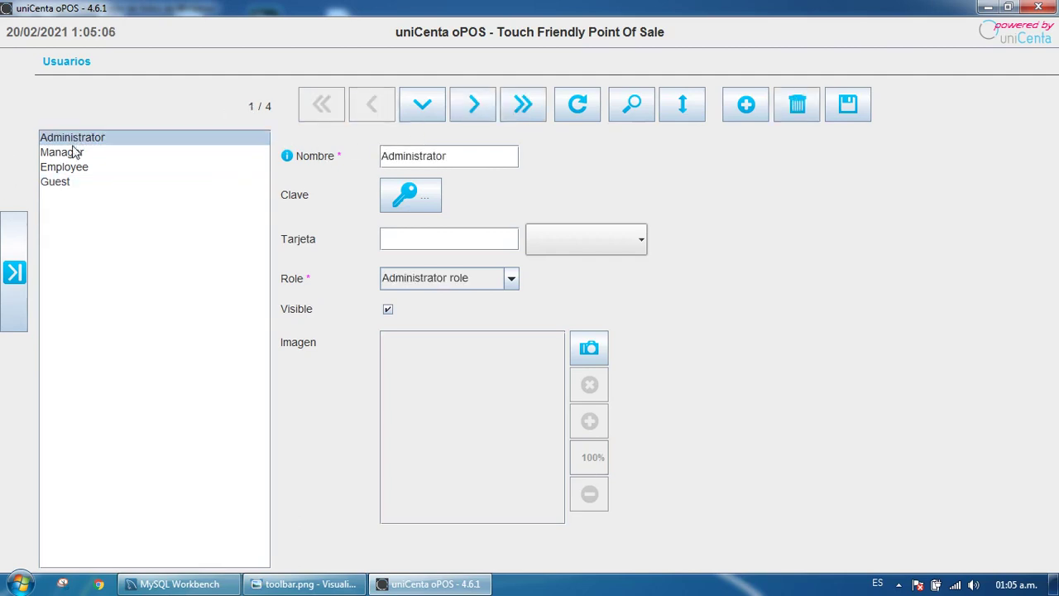
click(74, 153)
click(73, 168)
click(71, 183)
click(74, 167)
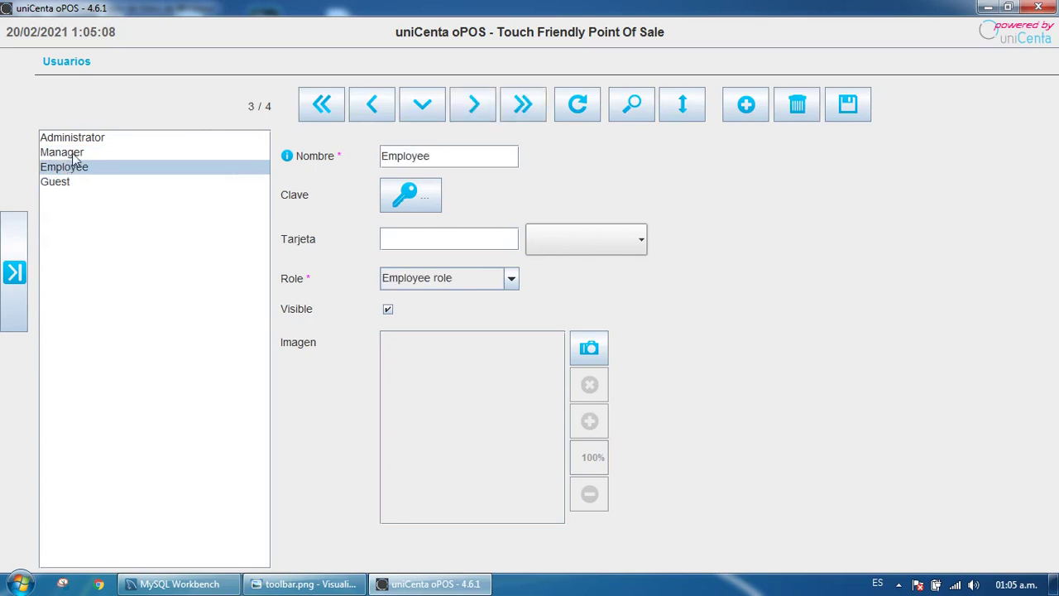
click(73, 154)
click(87, 139)
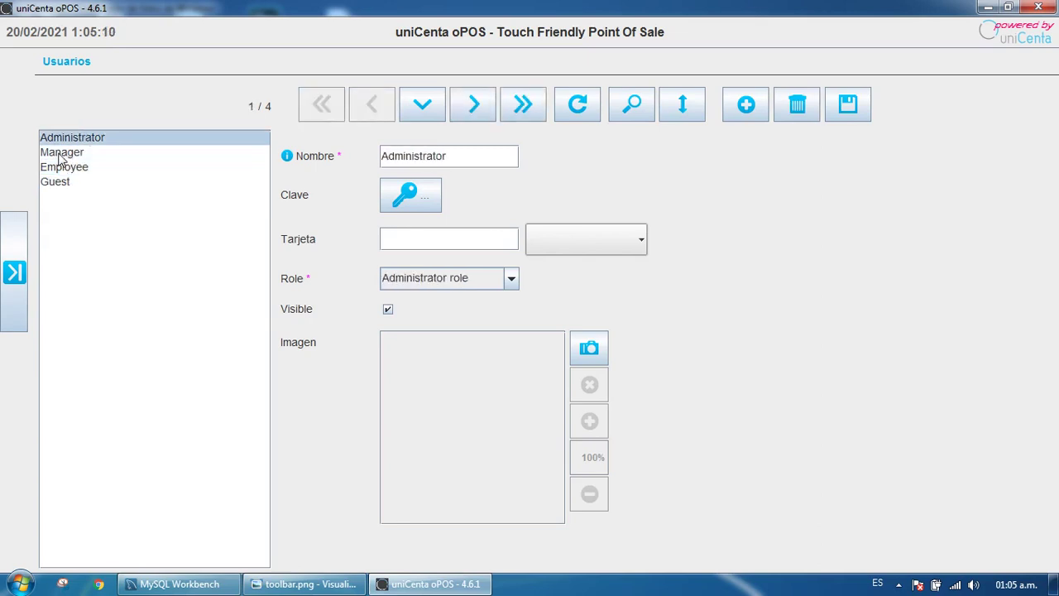
click(63, 157)
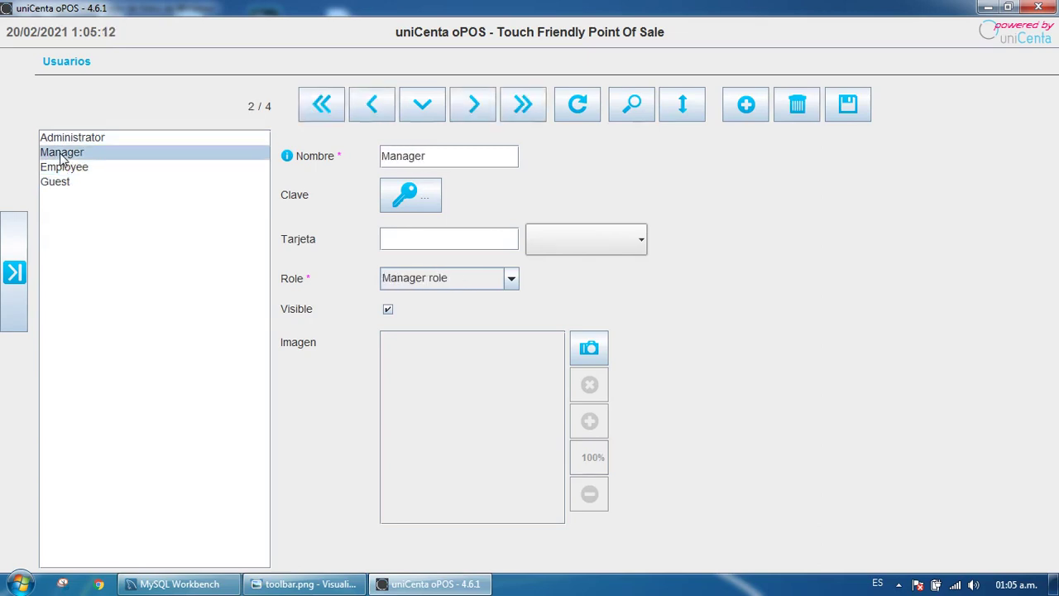
click(88, 141)
click(73, 153)
click(72, 168)
click(64, 184)
click(66, 138)
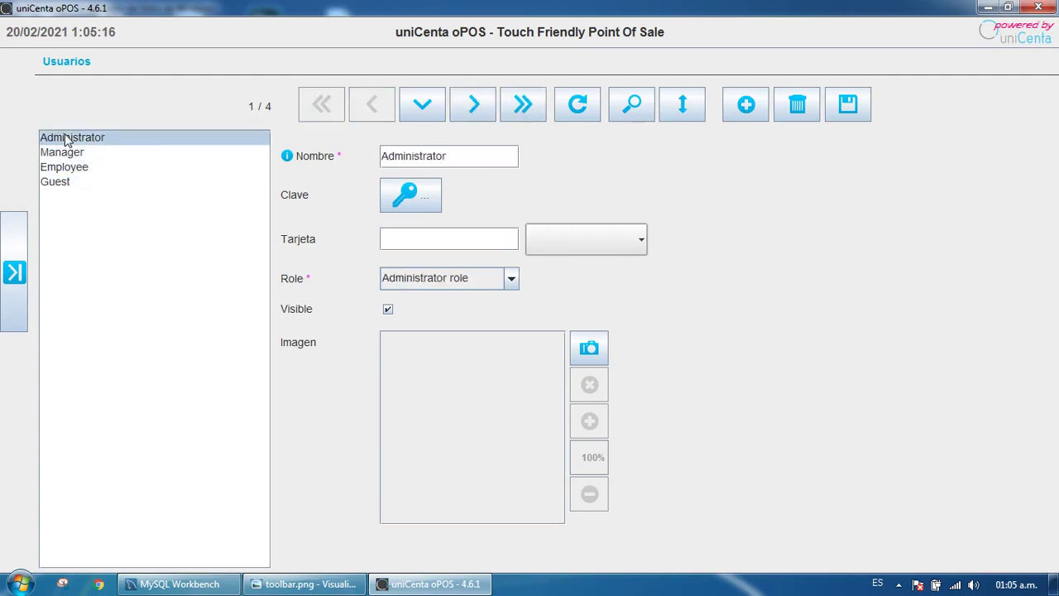
click(67, 153)
click(65, 168)
click(54, 183)
click(60, 169)
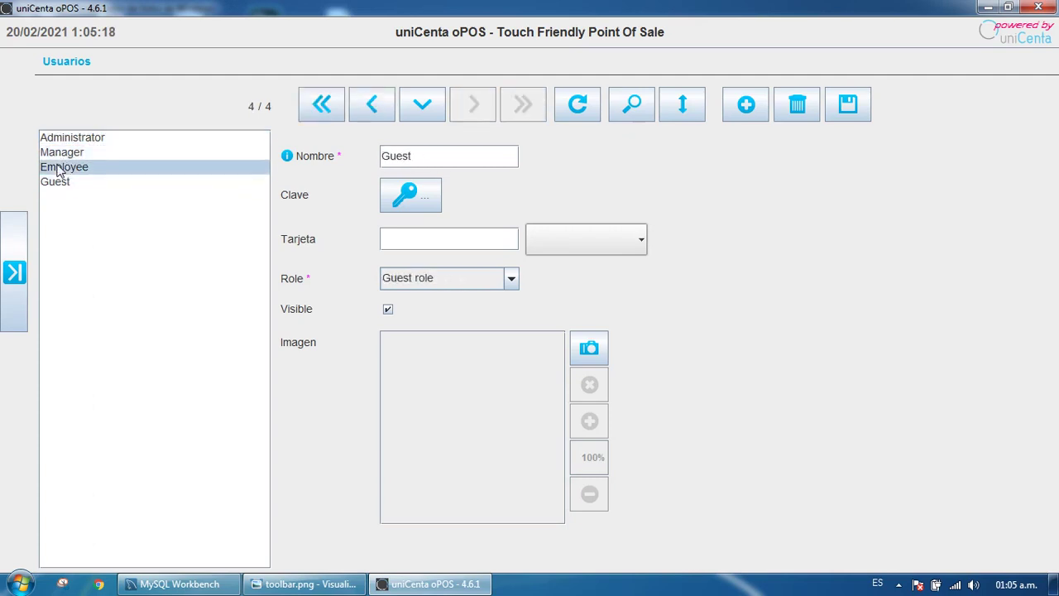
click(64, 153)
click(95, 139)
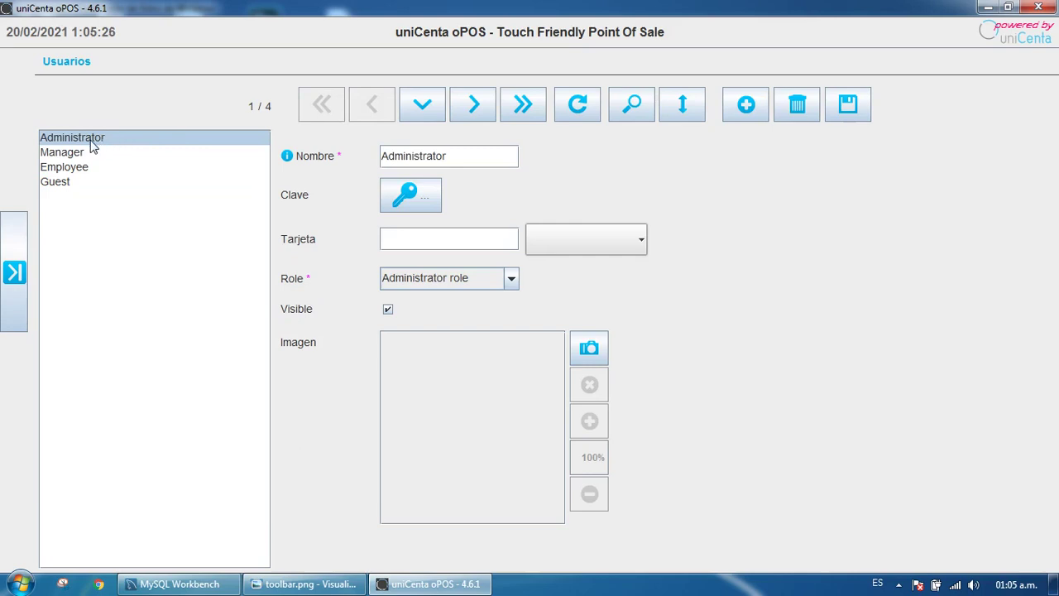
Step: Step forward and back one user record at a time, and jump to the last and the first record
click(476, 115)
click(476, 116)
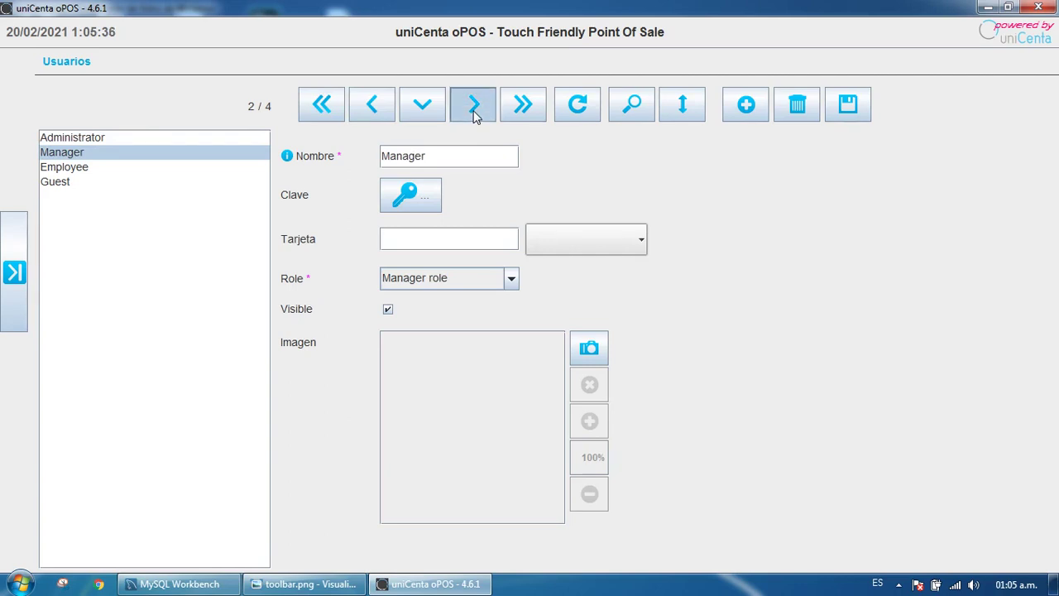
click(475, 116)
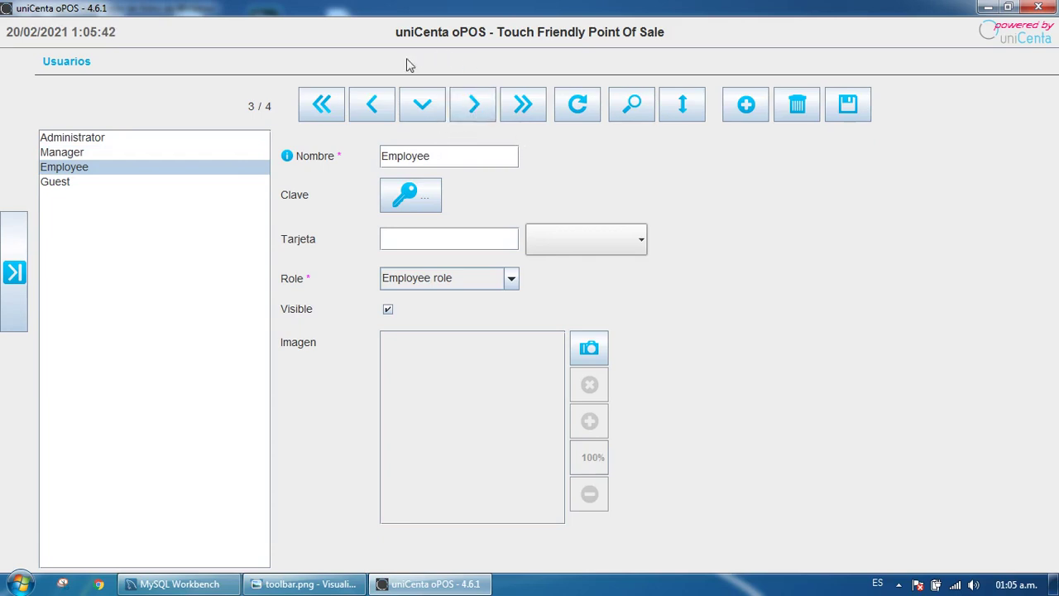
click(376, 111)
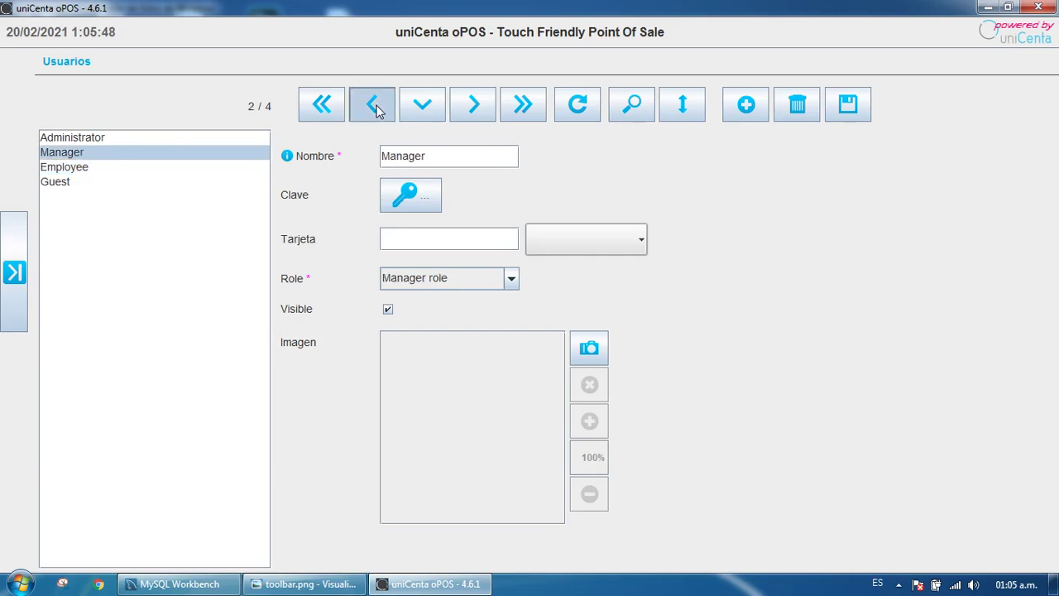
click(377, 111)
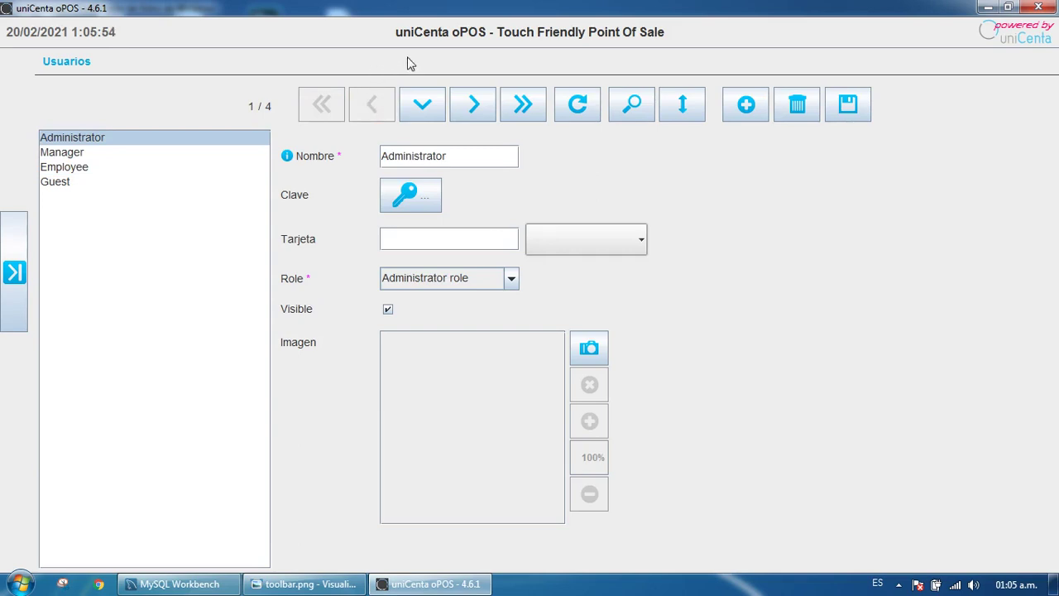
click(516, 99)
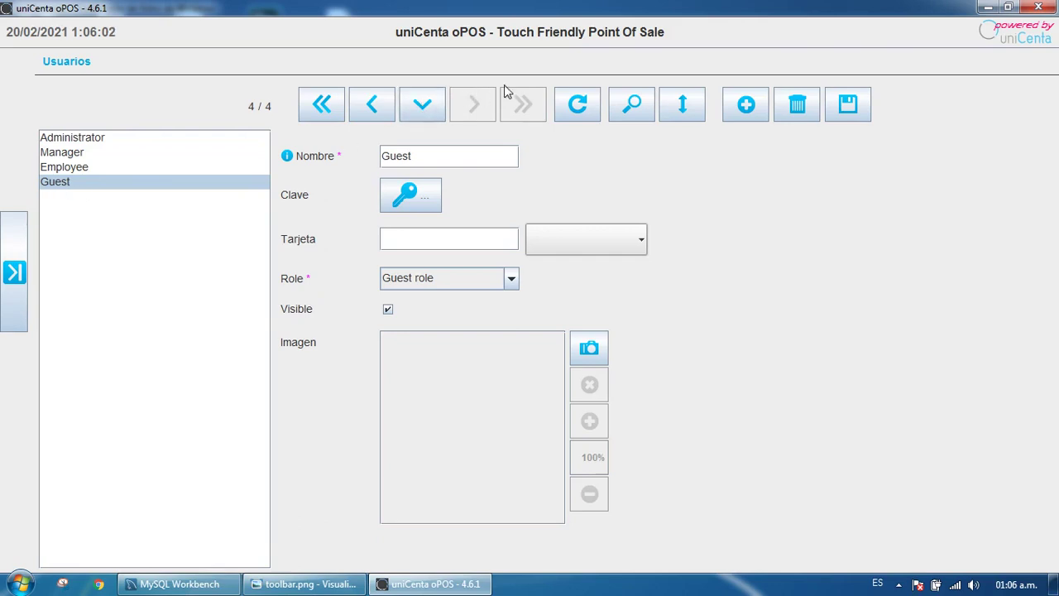
click(326, 110)
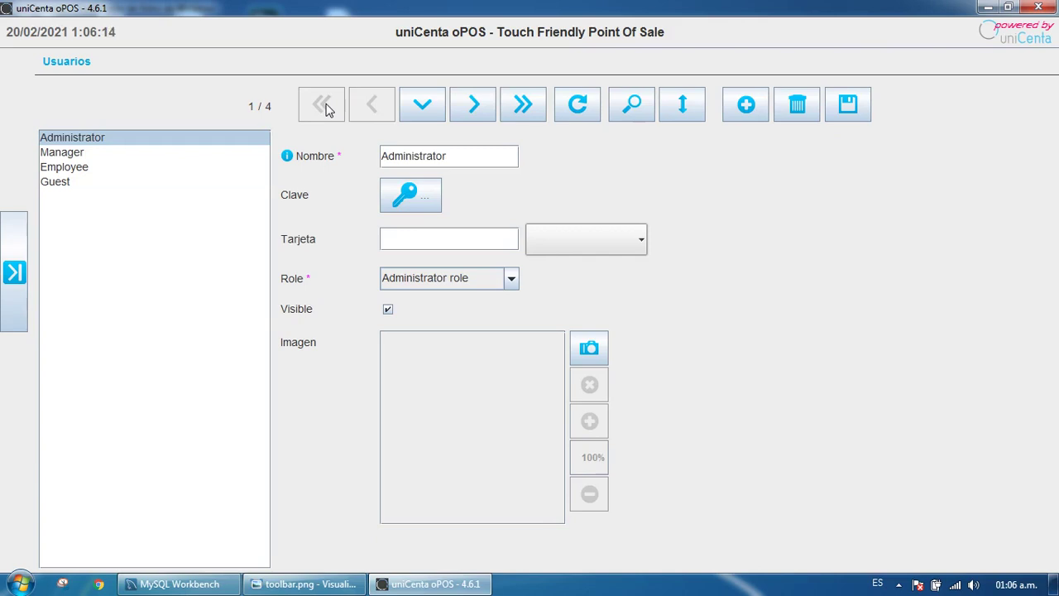
Step: Enter a test value in the Guest user's Tarjeta field and discard the unsaved change
click(51, 187)
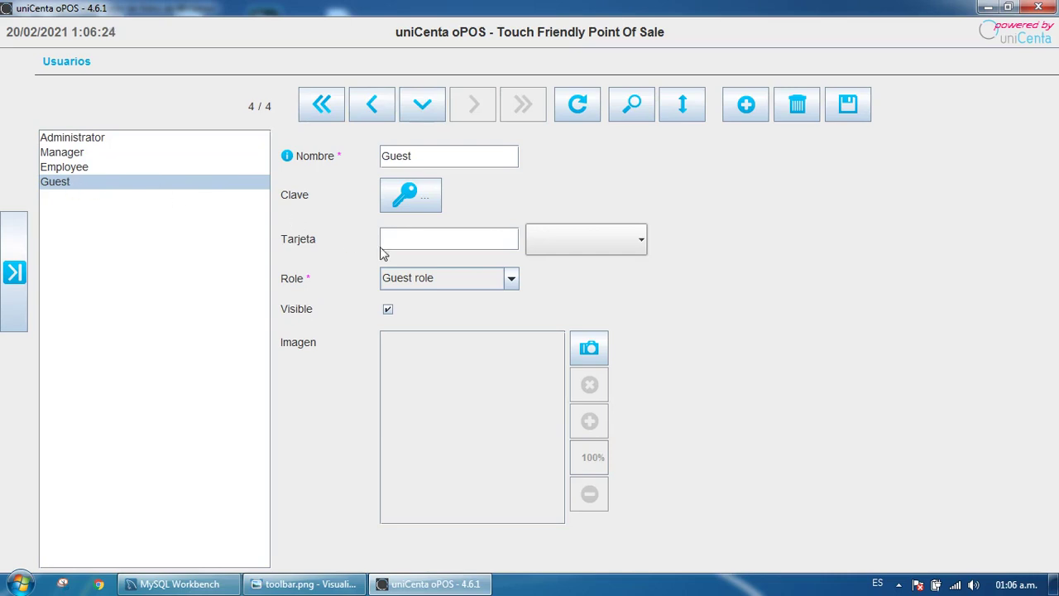
text(fgsdgsdg)
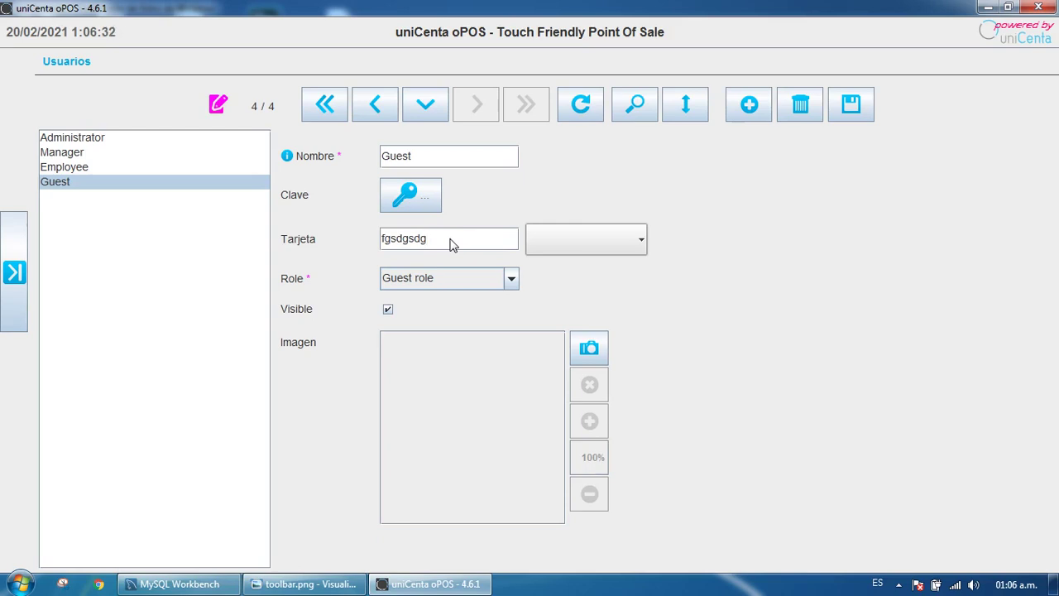
click(424, 113)
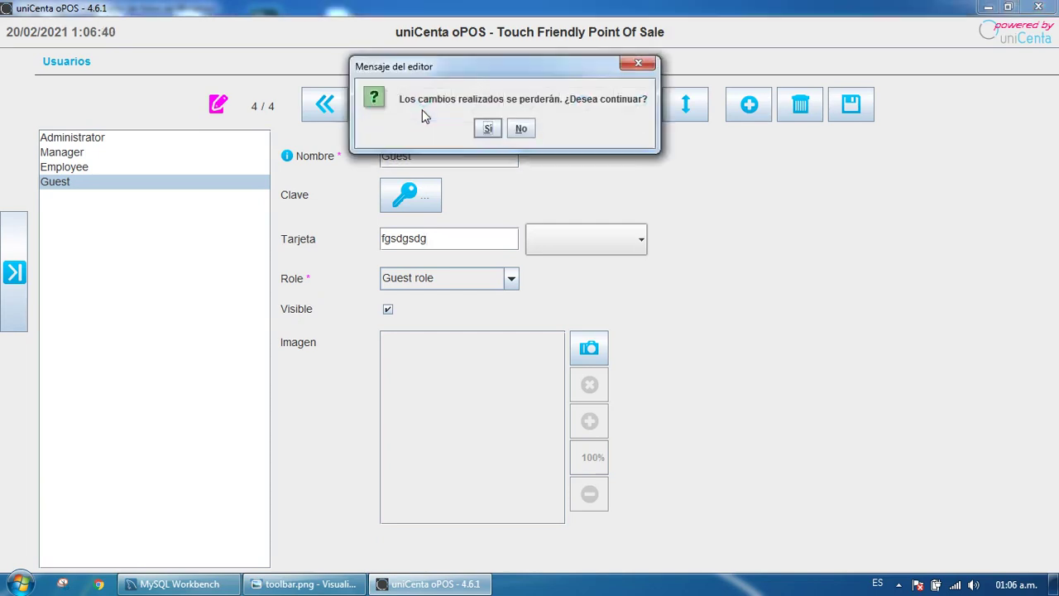
drag(444, 69, 527, 243)
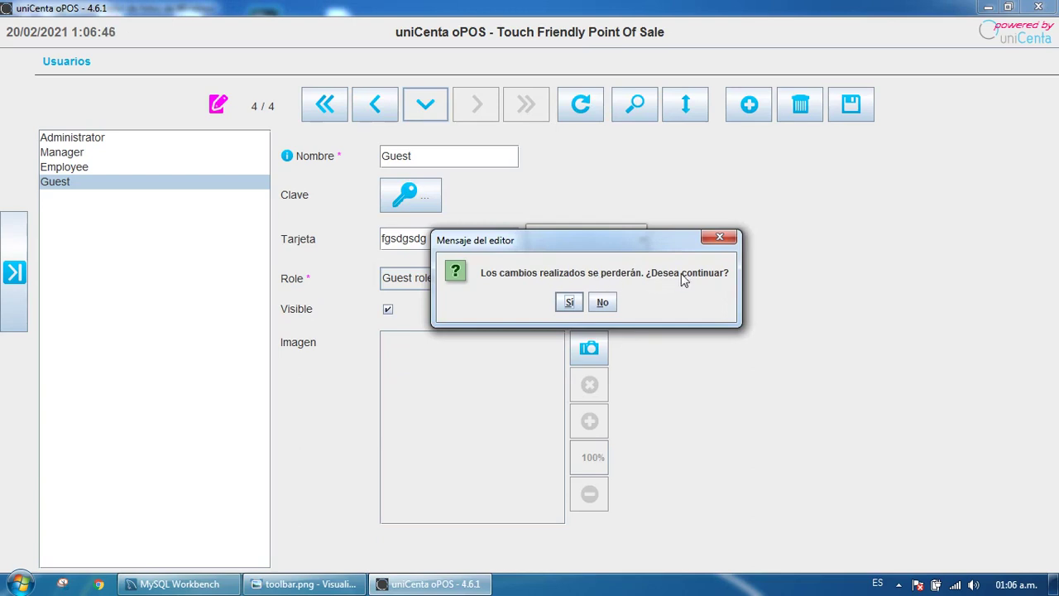
click(569, 303)
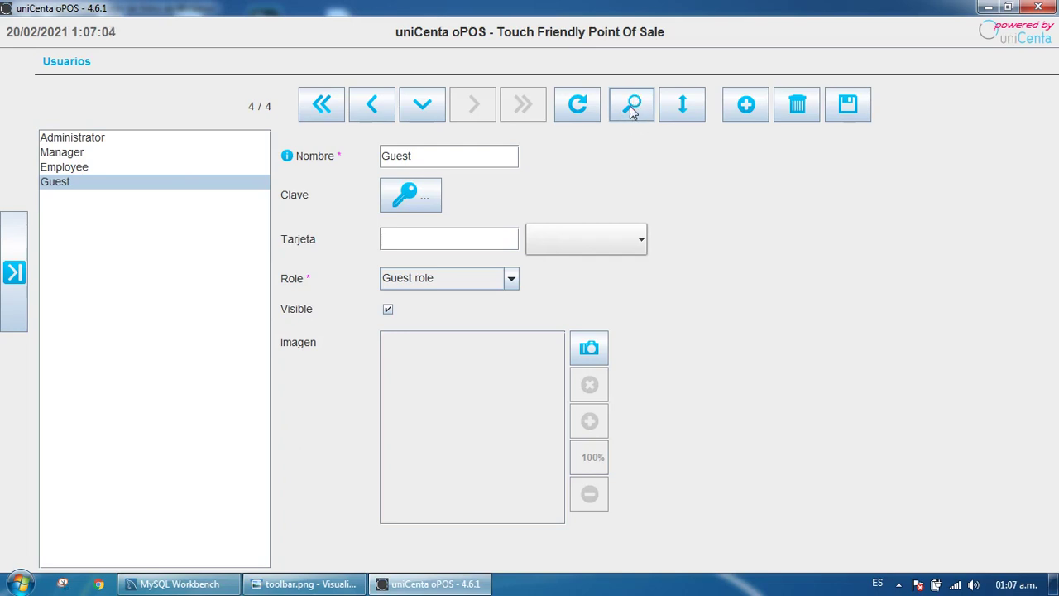
Step: Starting from the Administrator record, search for "Guest" in any part of the Nombre field
click(64, 142)
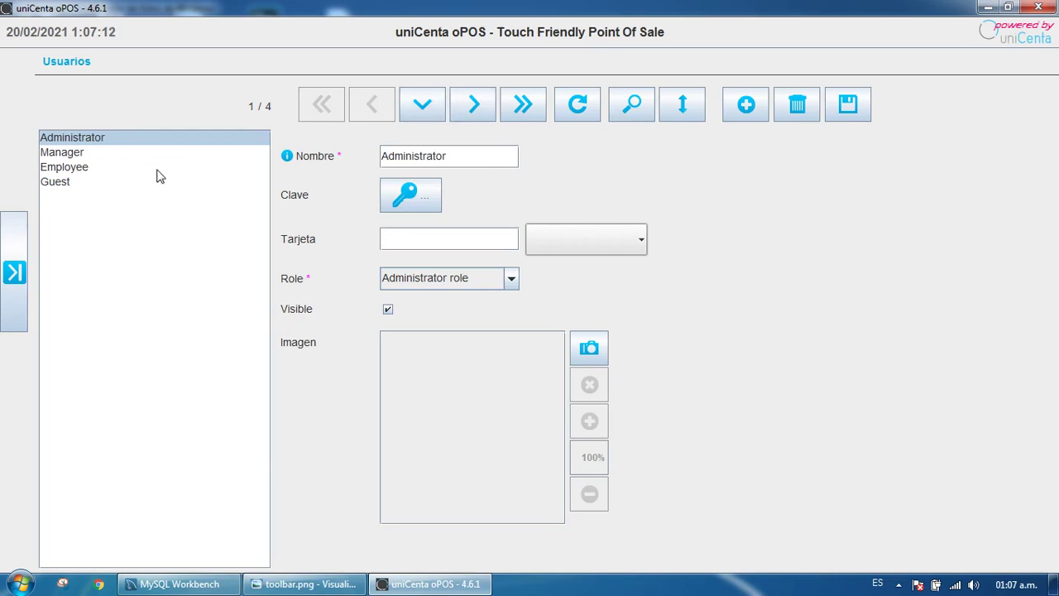
click(629, 111)
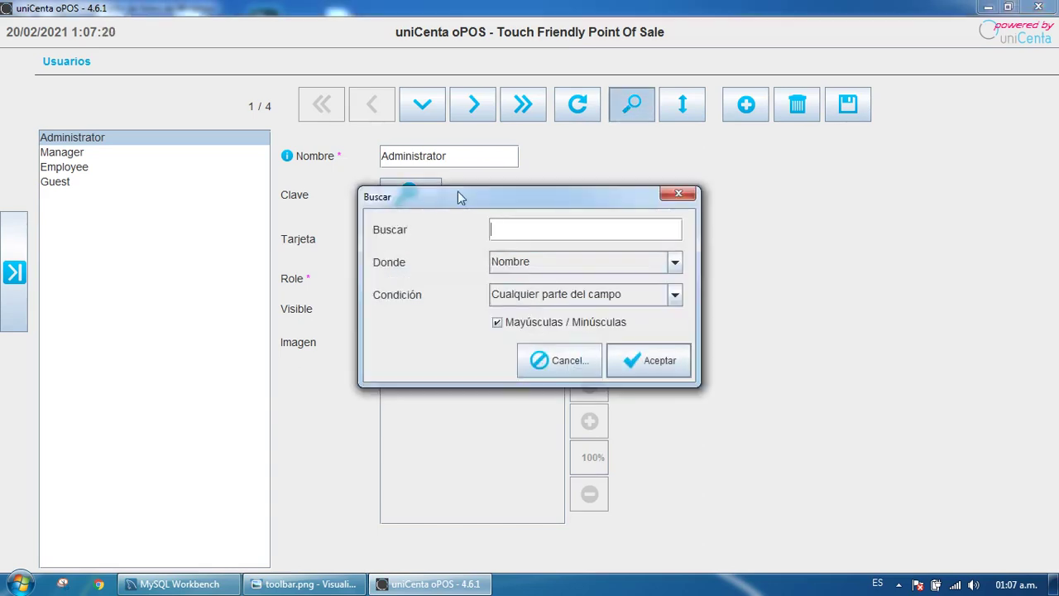
drag(457, 191, 487, 251)
click(533, 278)
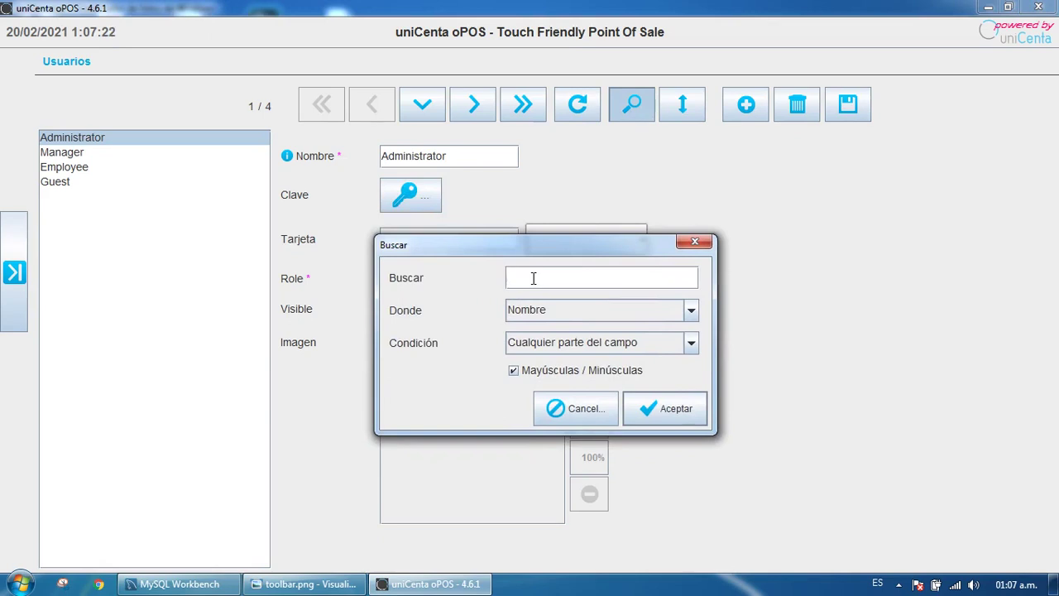
text(Guest)
click(658, 410)
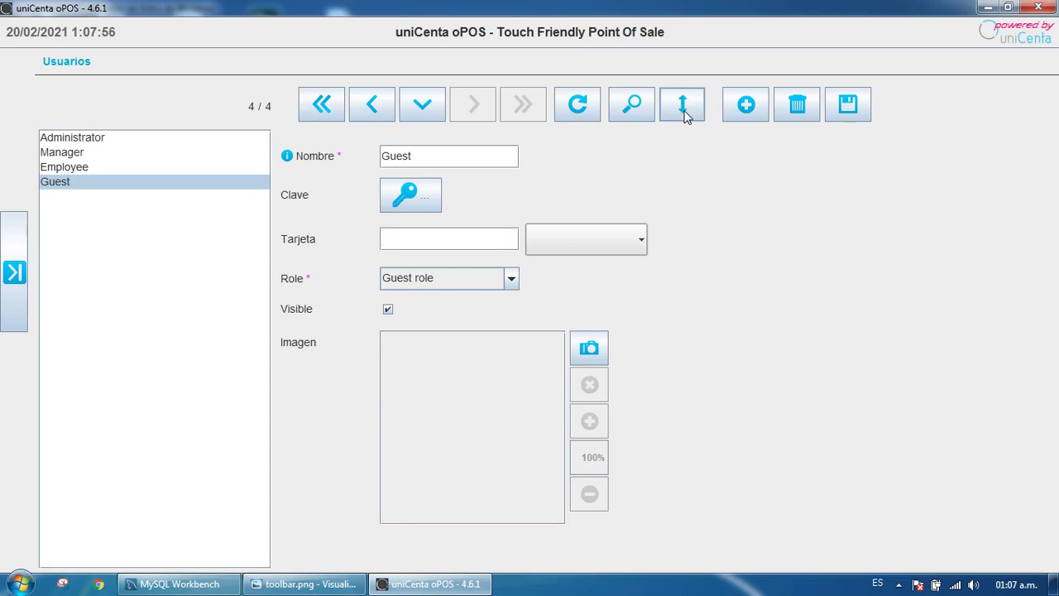
Step: Examine the order of the users in the list by switching between their records, ending on Administrator
click(70, 141)
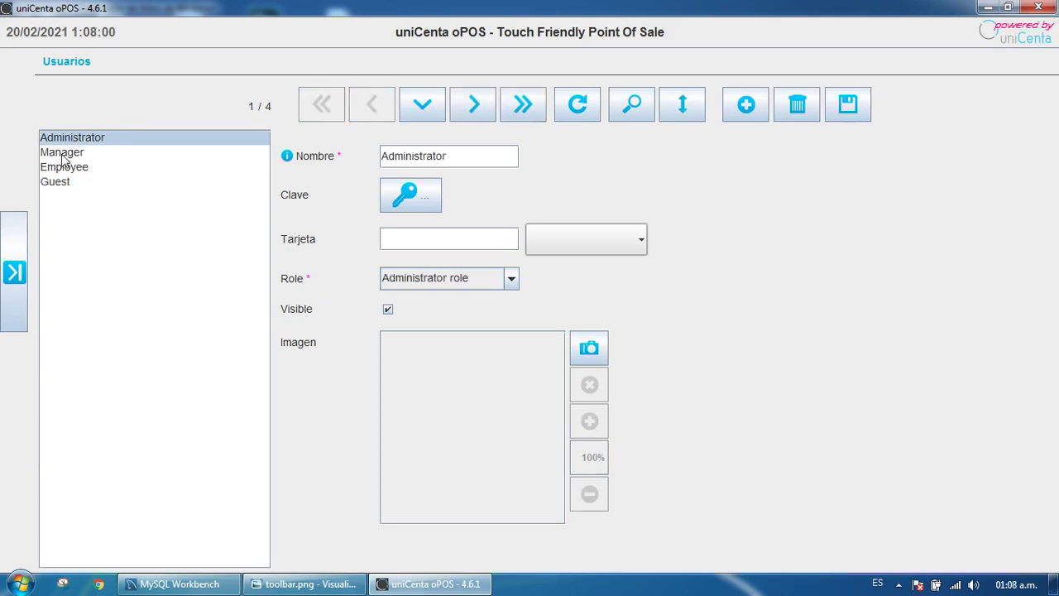
click(63, 152)
click(64, 182)
click(62, 139)
click(67, 168)
click(66, 187)
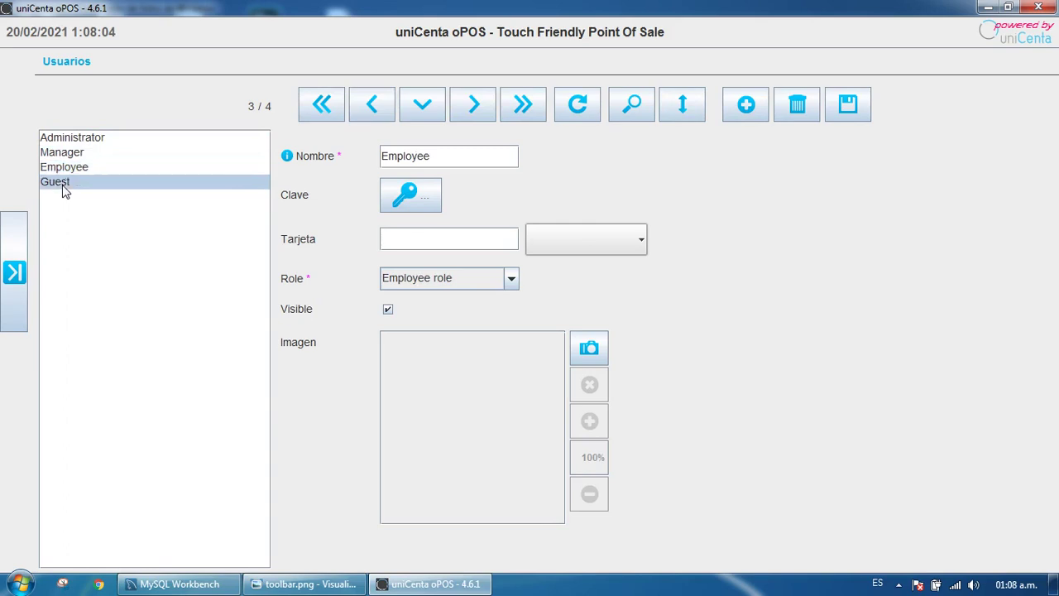
click(62, 139)
click(60, 183)
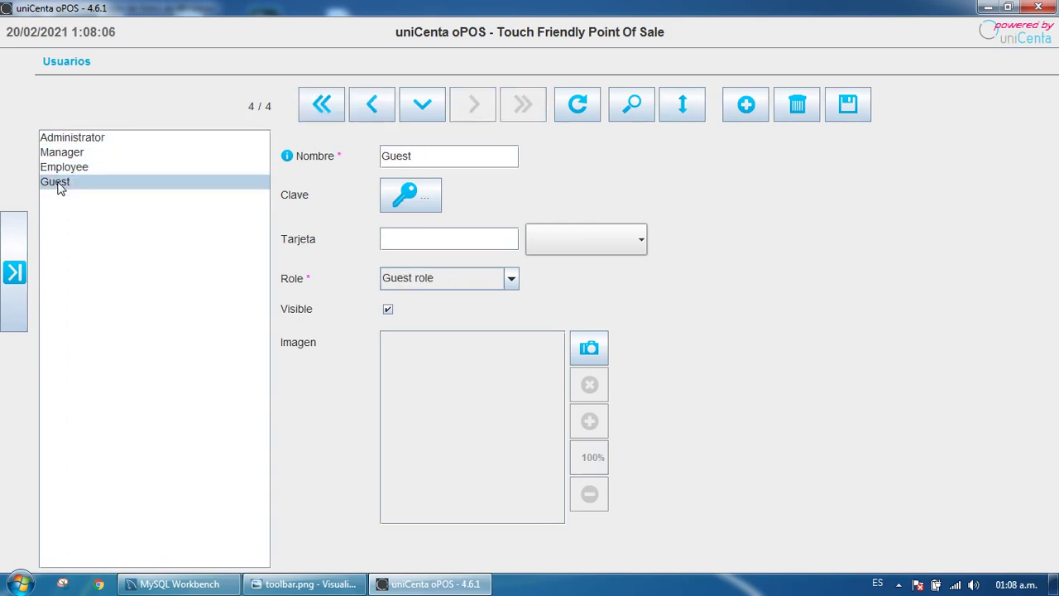
click(81, 141)
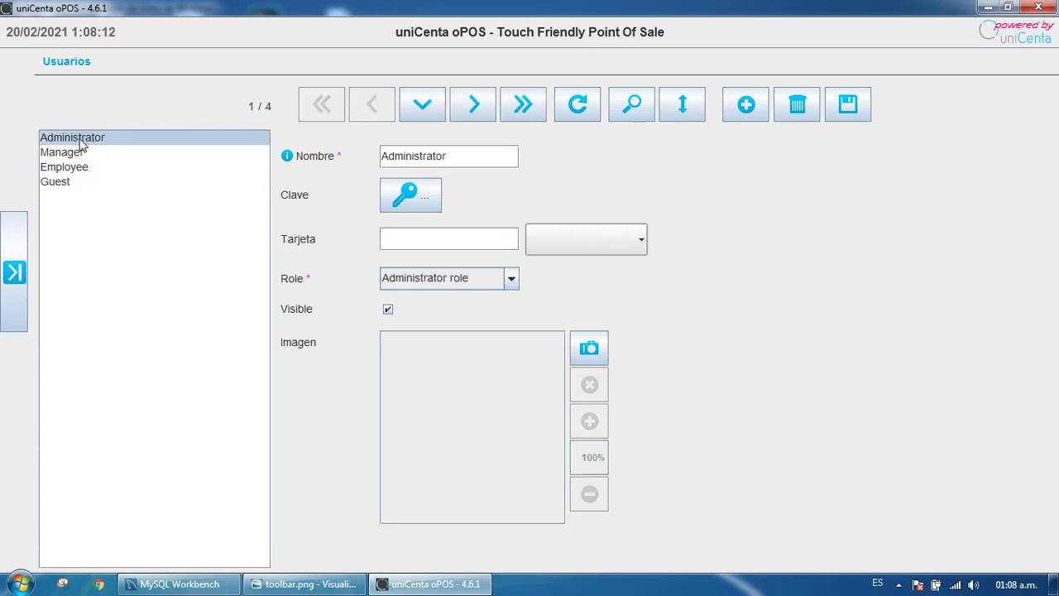
Step: Sort the user list by Nombre and reload the data to return to the default order
click(684, 114)
click(597, 234)
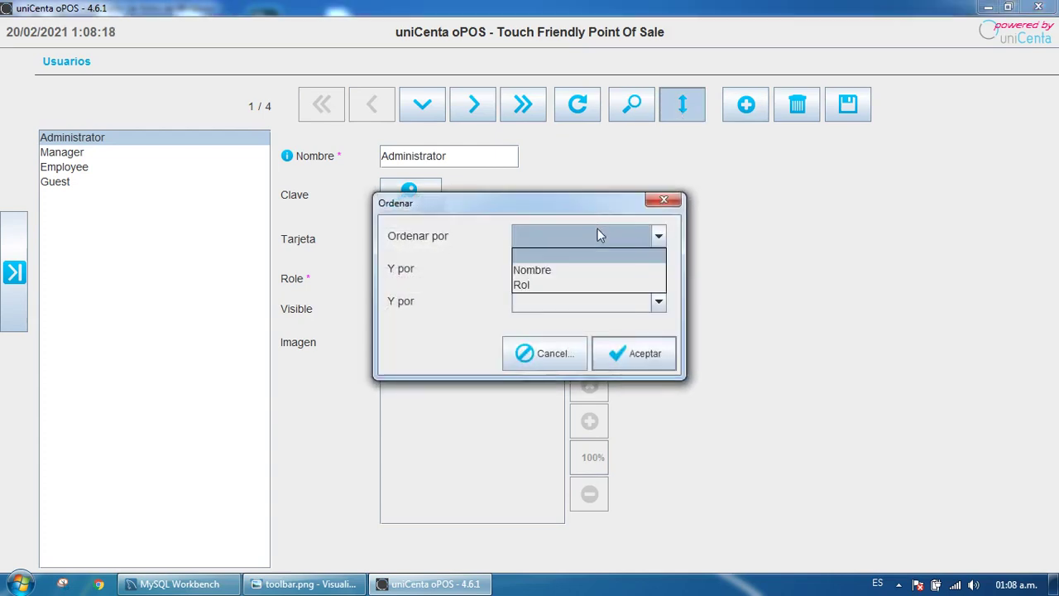
click(530, 270)
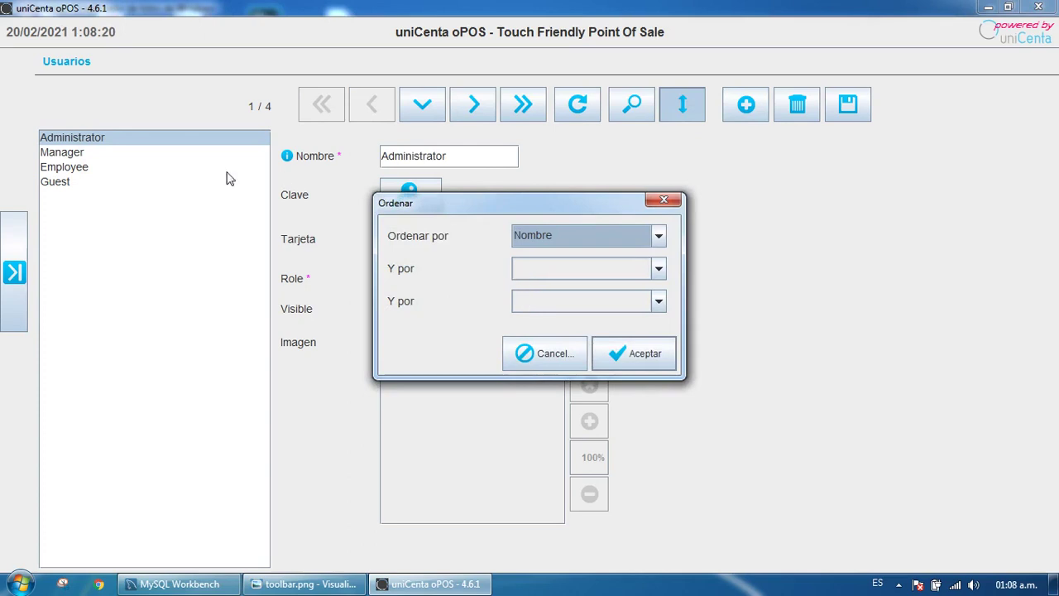
click(639, 358)
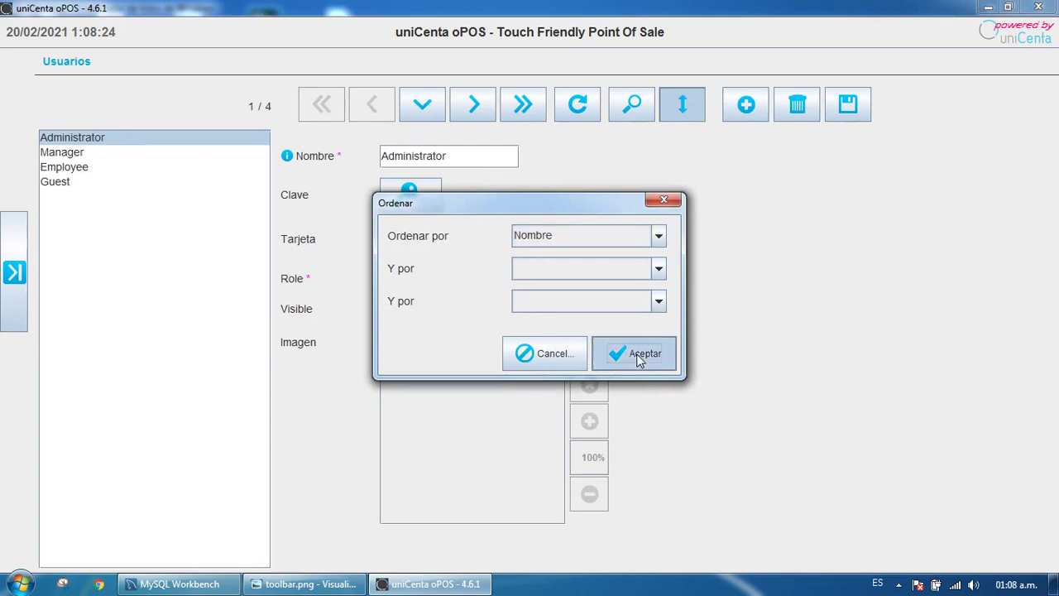
click(640, 357)
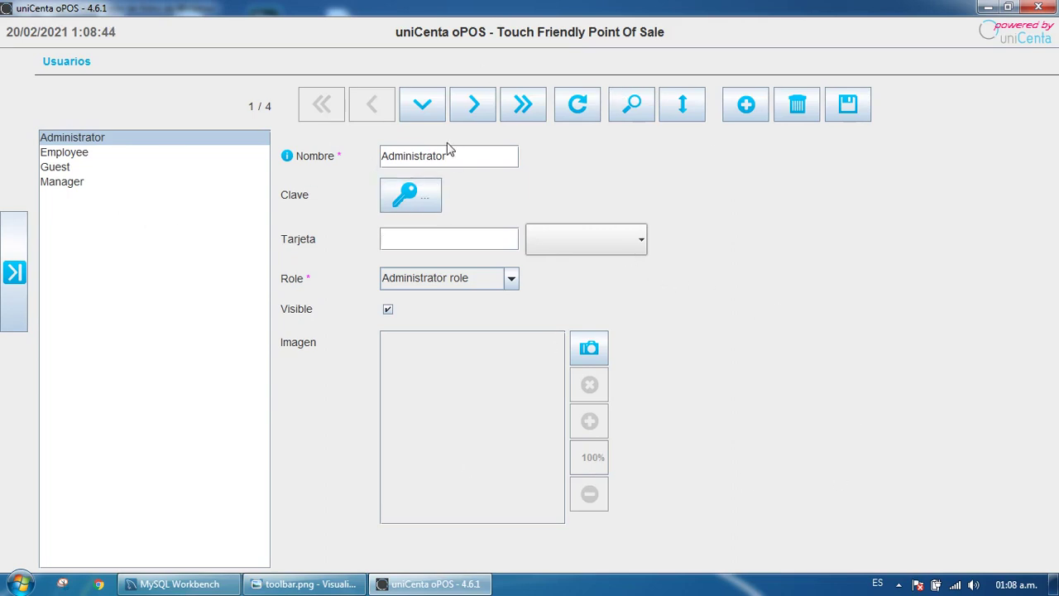
click(576, 113)
click(577, 106)
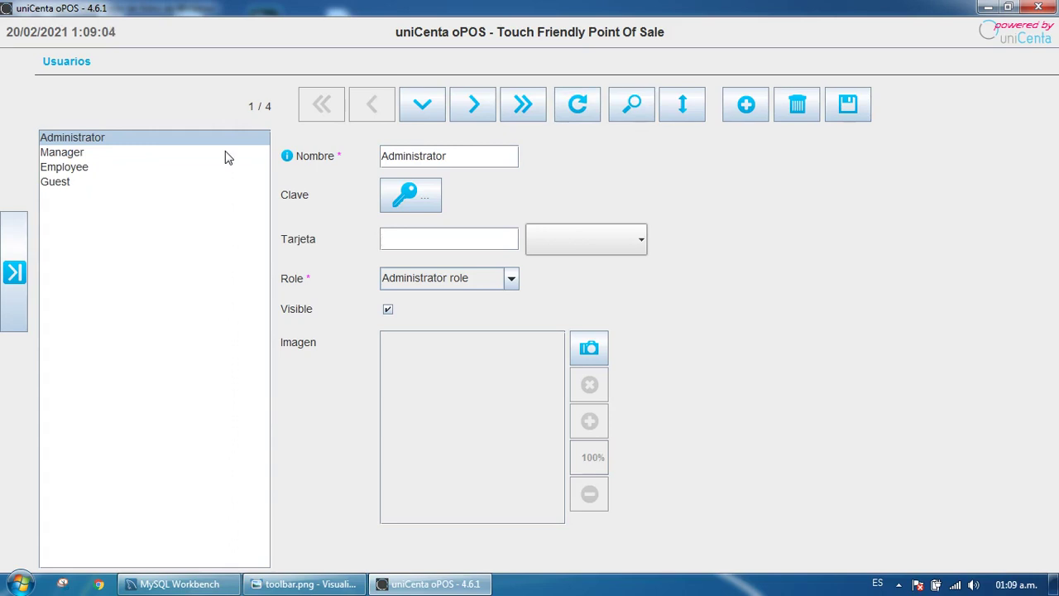
Step: Create a new visible user named Invitado with the Guest role and save the record
click(745, 116)
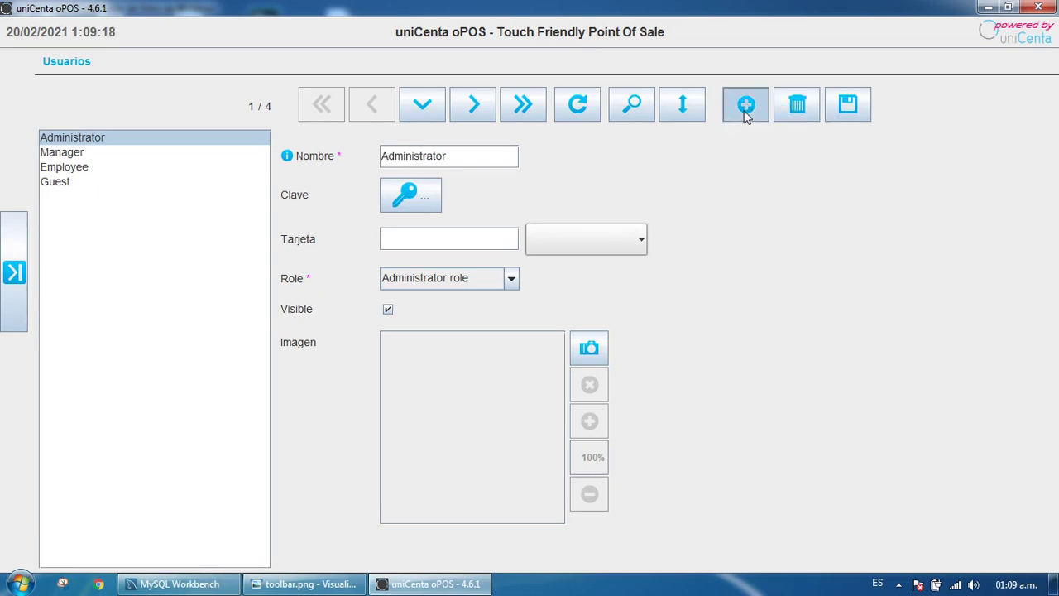
click(419, 164)
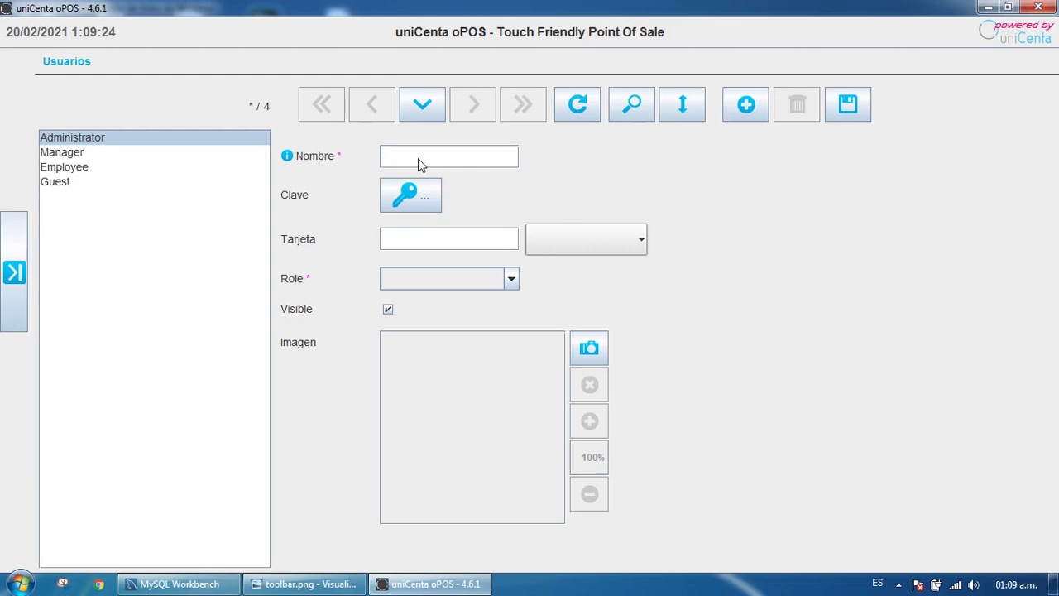
text(l)
text(nvi)
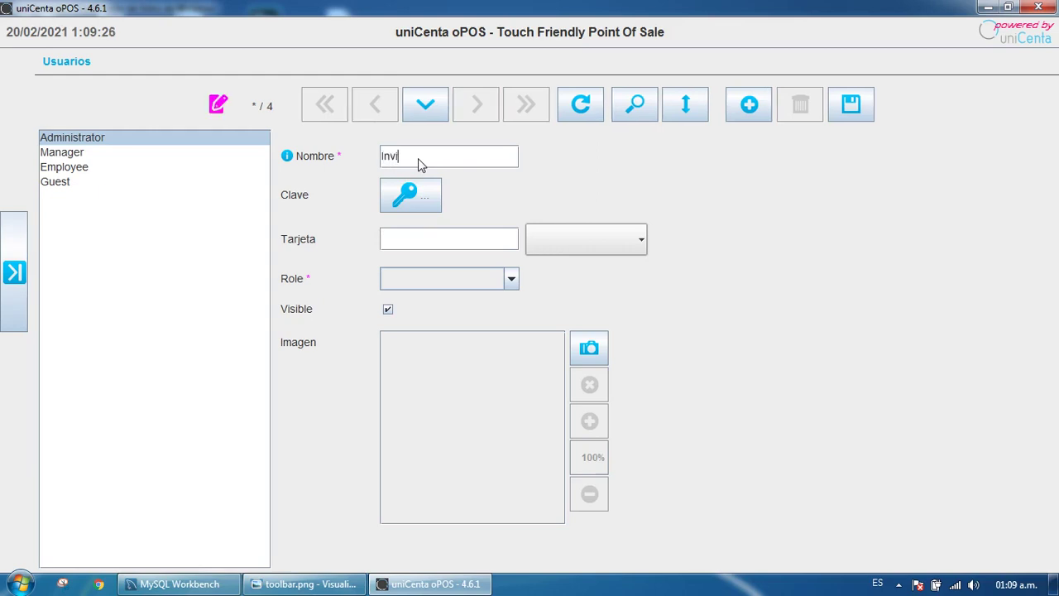
text(tado)
click(449, 279)
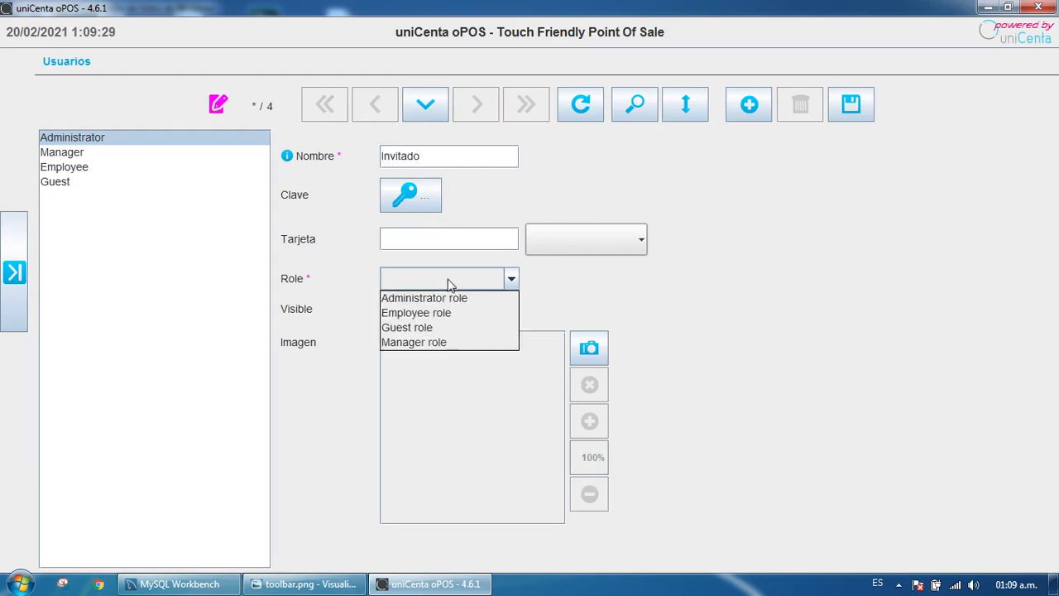
click(442, 330)
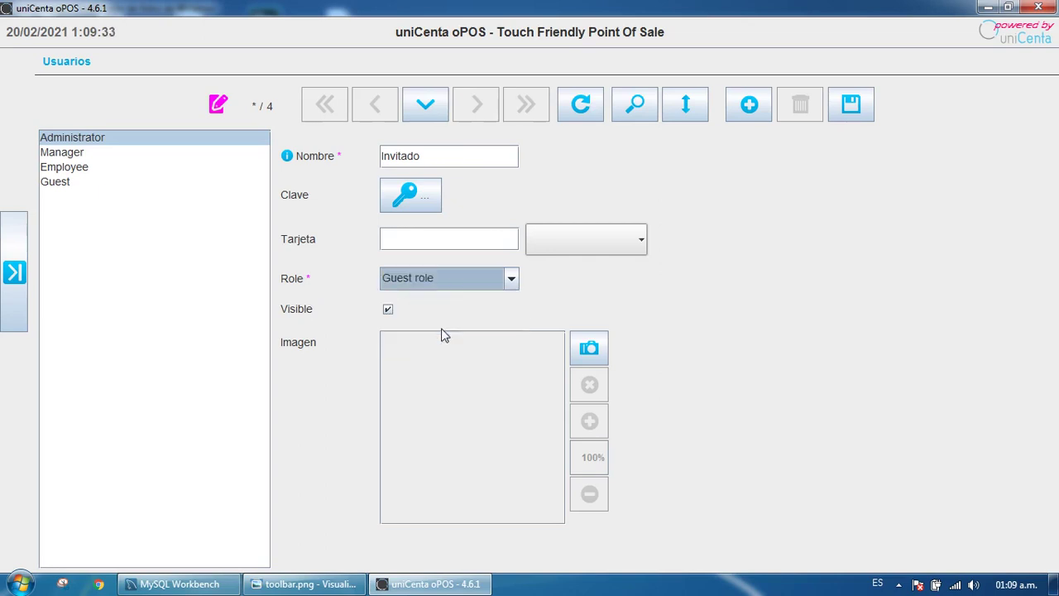
click(388, 310)
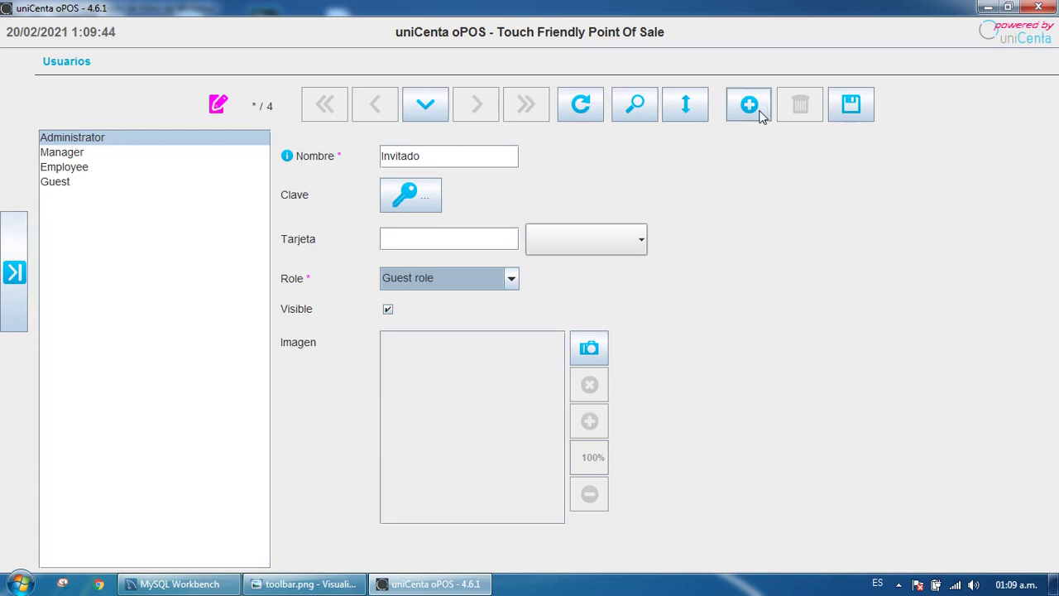
click(852, 105)
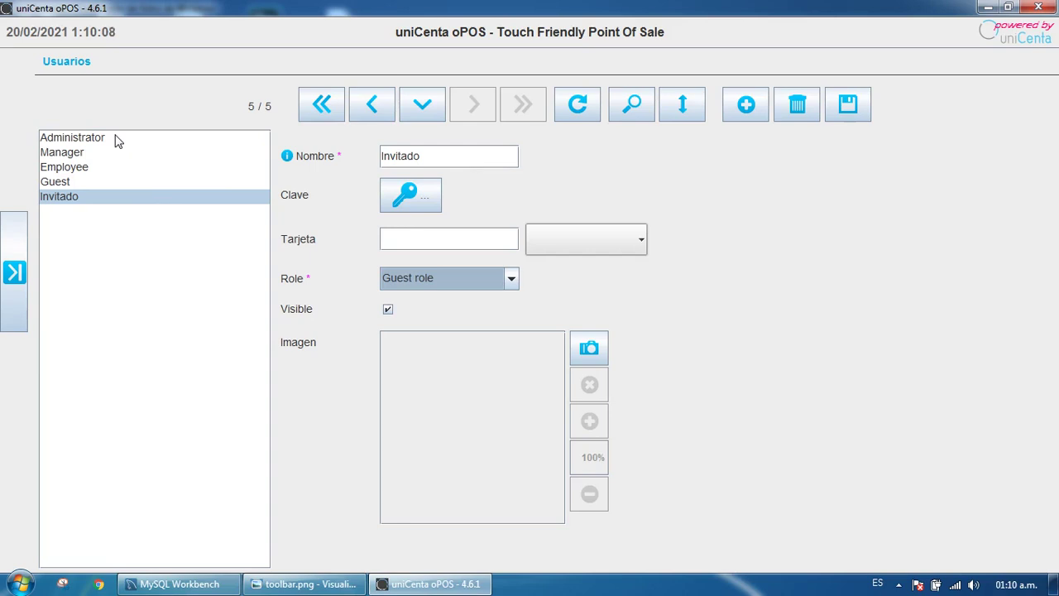
Step: Review the user list with the new Invitado entry by switching between its records
click(85, 181)
click(91, 152)
click(94, 138)
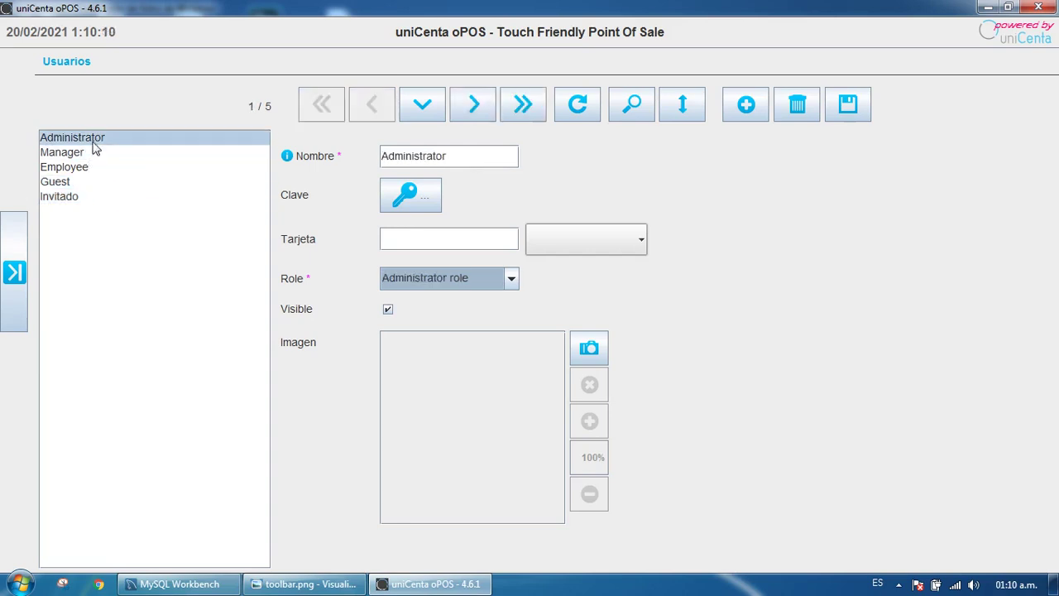
click(66, 199)
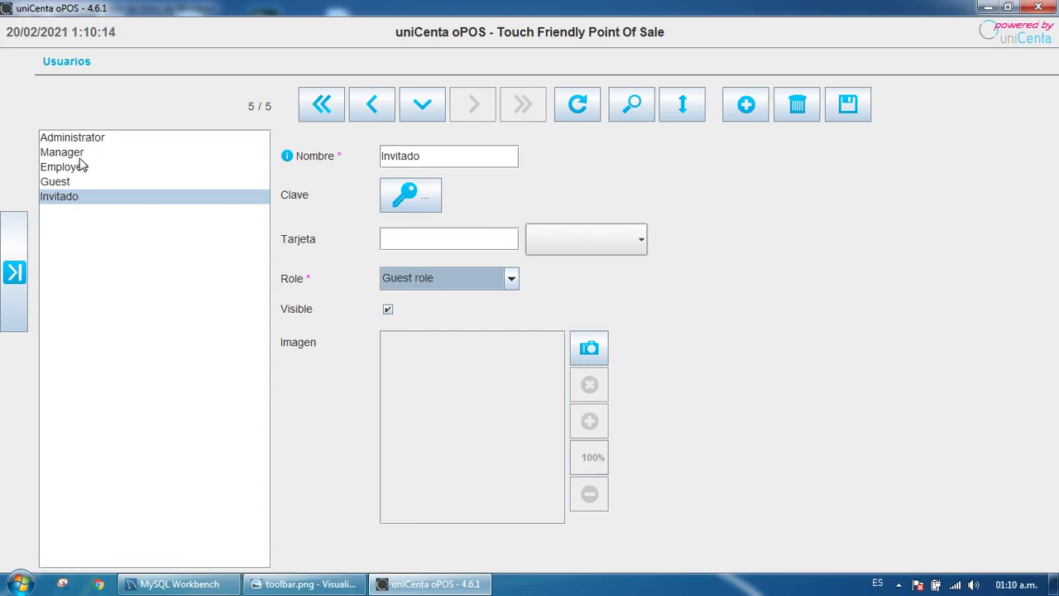
click(72, 180)
click(72, 142)
Step: Delete the Invitado user and save the deletion
click(53, 199)
click(795, 106)
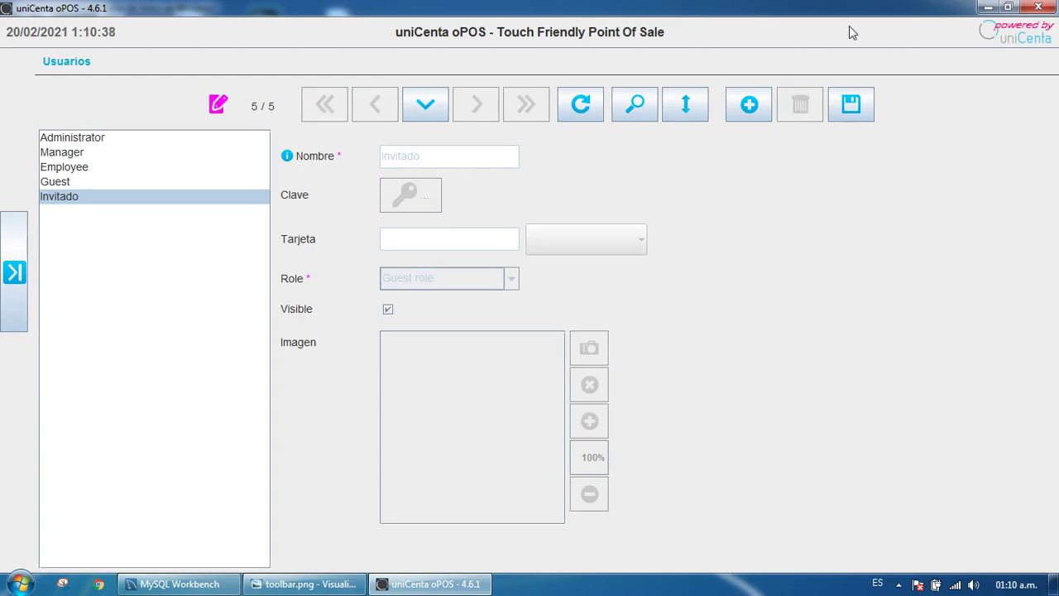
click(865, 113)
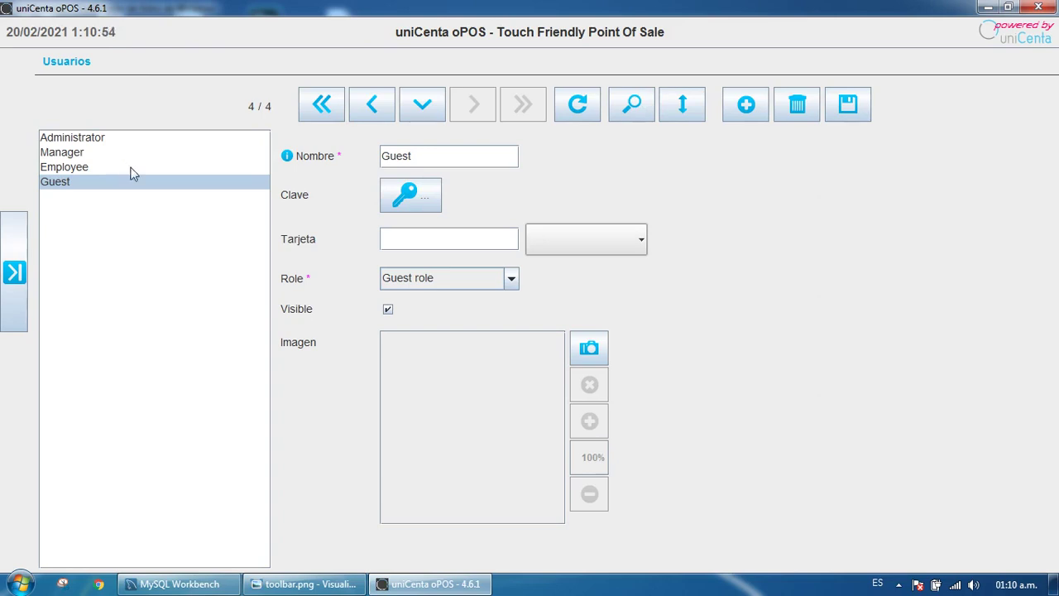
click(283, 588)
click(283, 588)
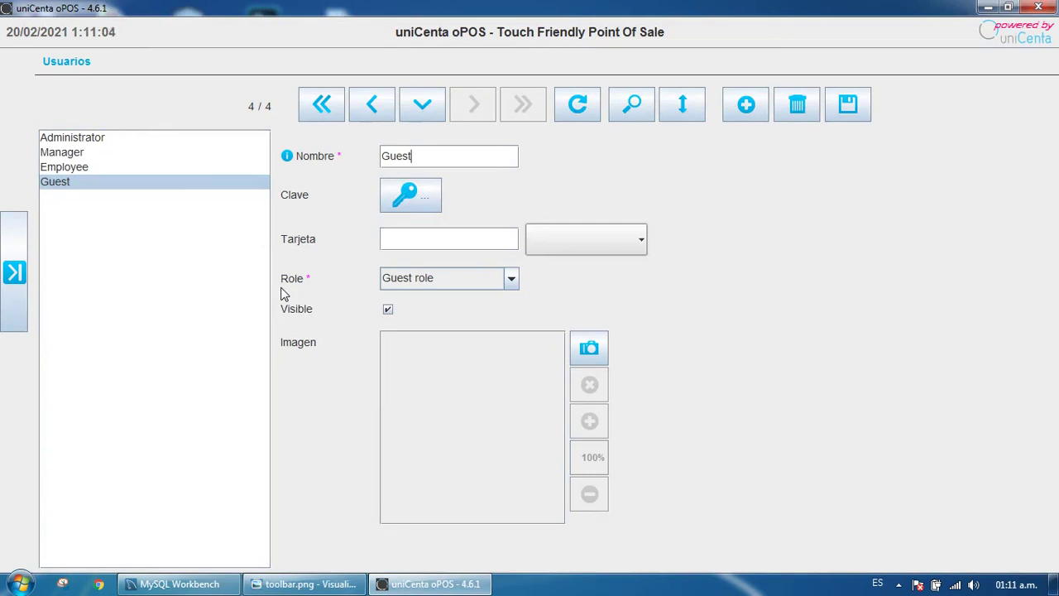
click(900, 585)
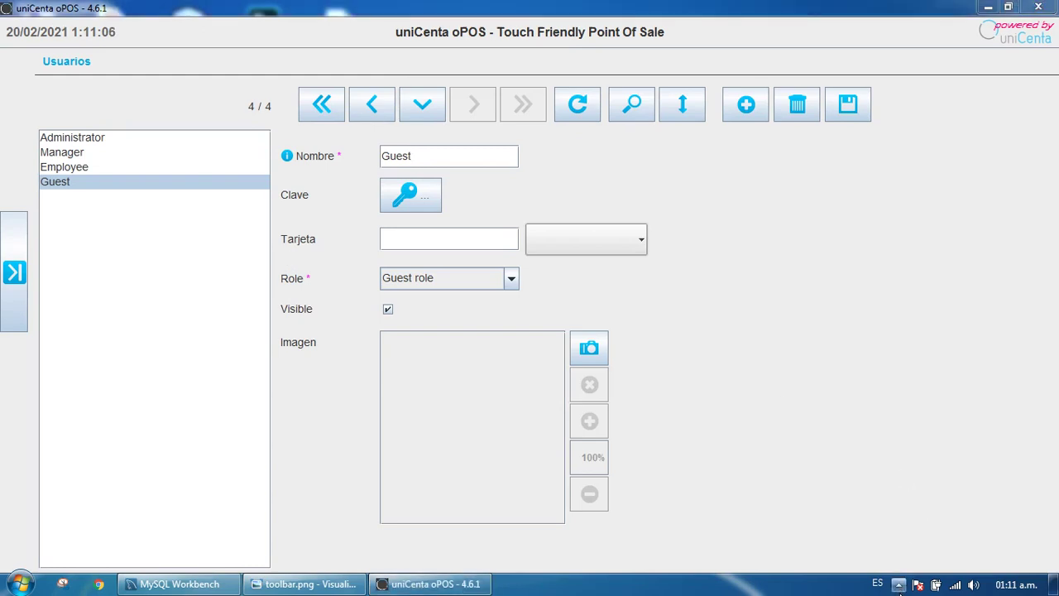